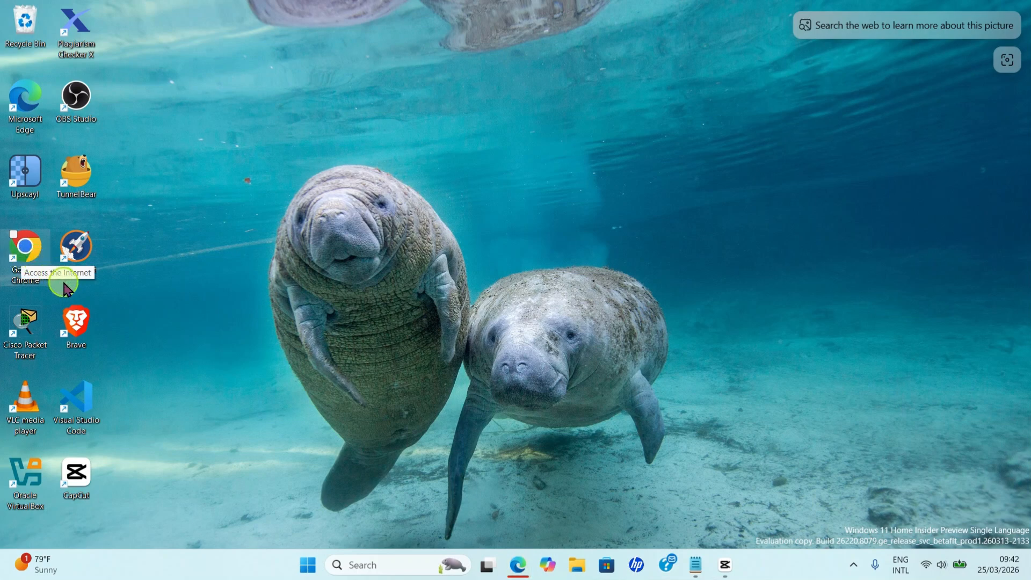
# Open Google Chrome and go to calendar.google.com
pyautogui.doubleClick(27, 263)
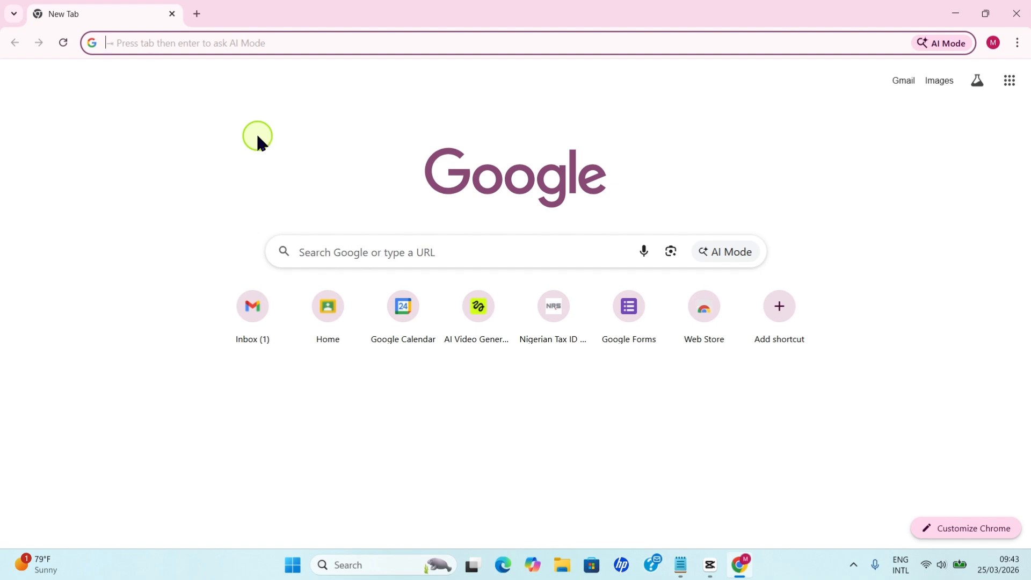
pyautogui.write('calendar.google.com')
pyautogui.press('Return')
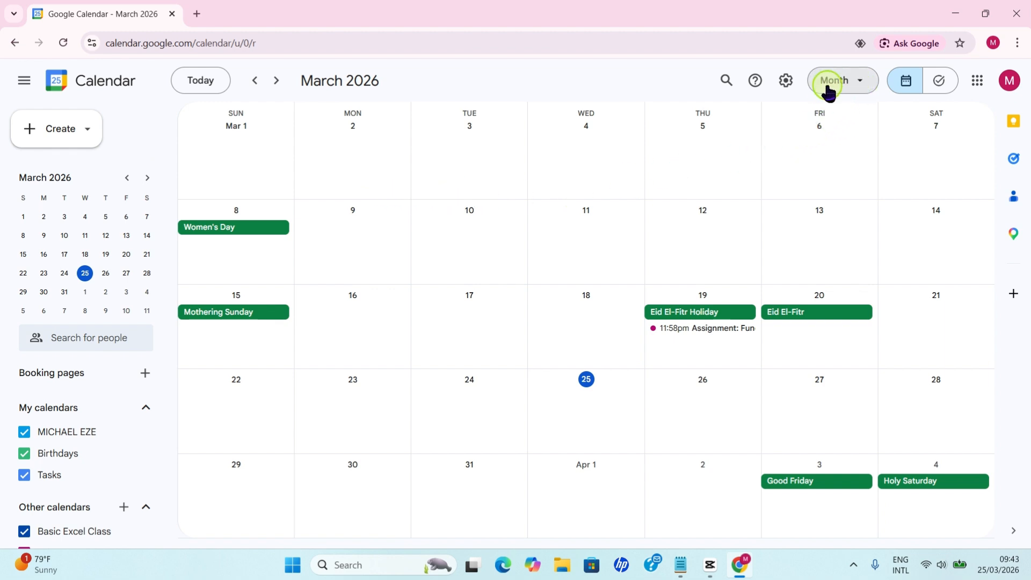
# Switch the calendar to Week view and back to Month view
pyautogui.click(860, 86)
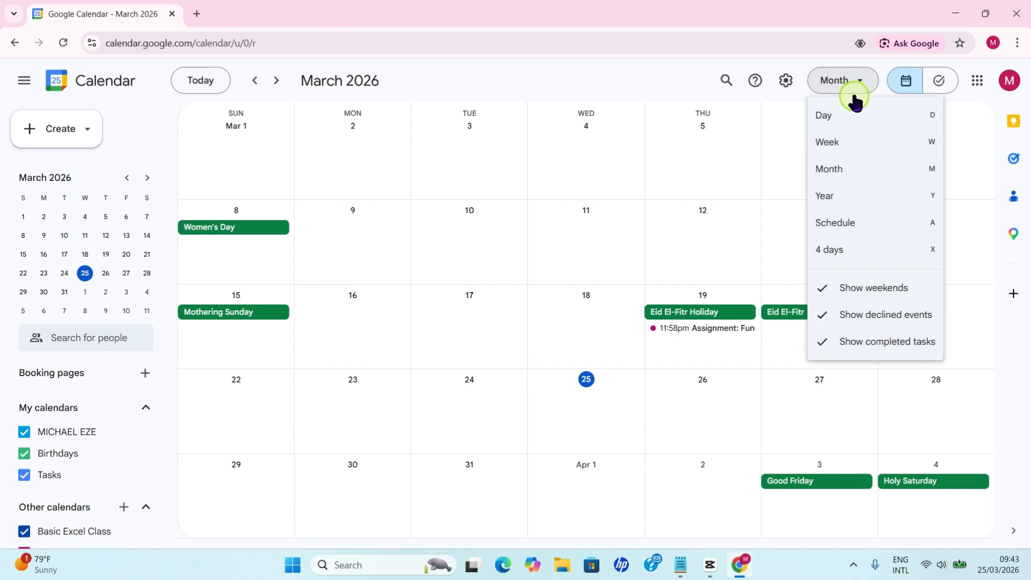
pyautogui.click(841, 142)
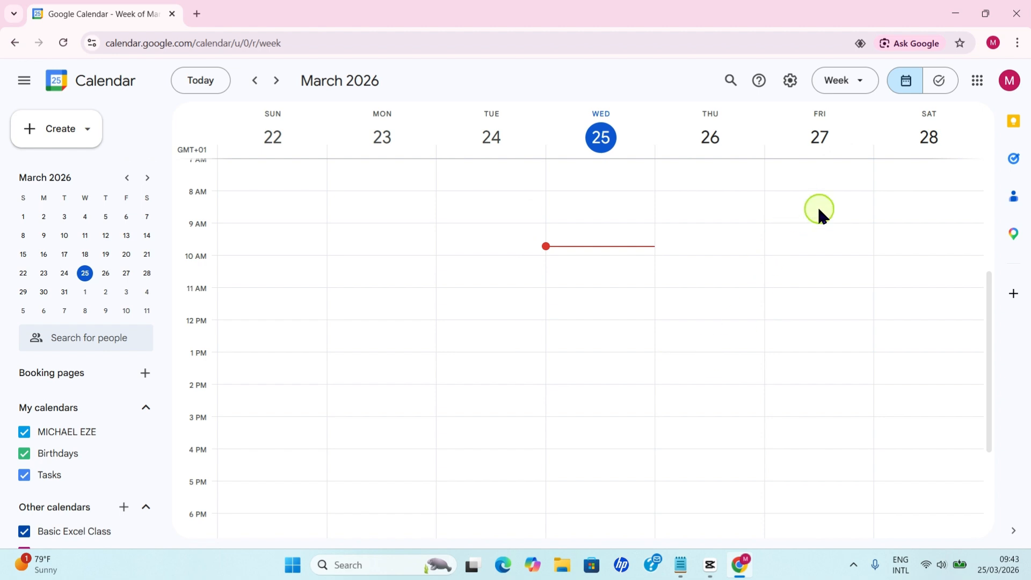
pyautogui.click(852, 82)
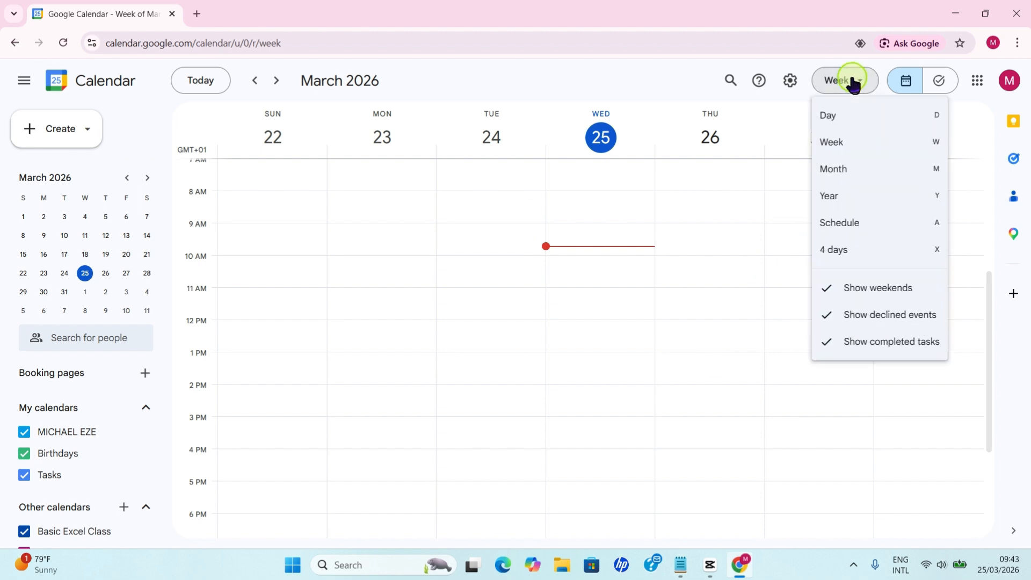
pyautogui.click(854, 176)
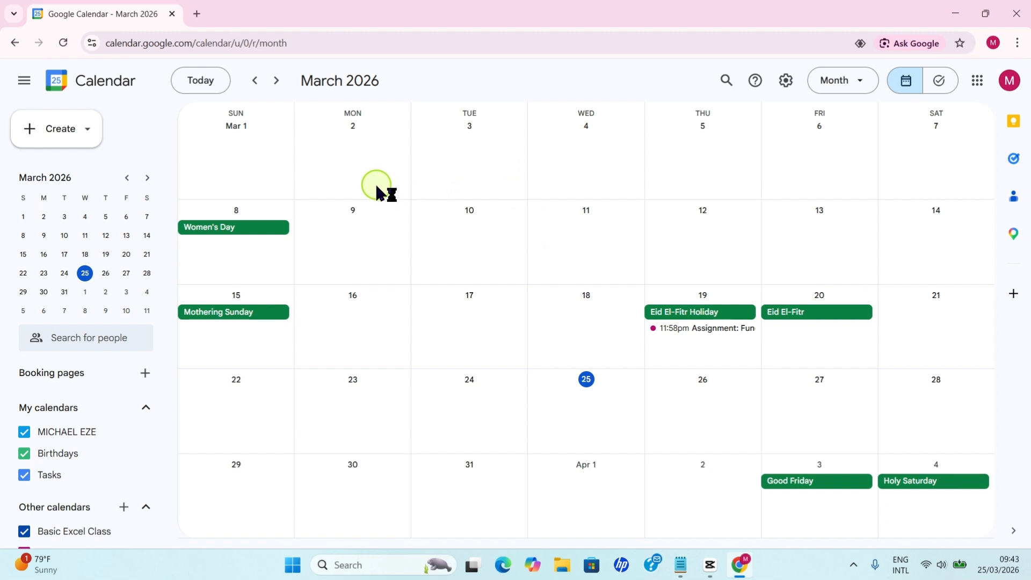
# Create a new task titled "Students Script" and set its date to Thursday, March 26
pyautogui.click(51, 135)
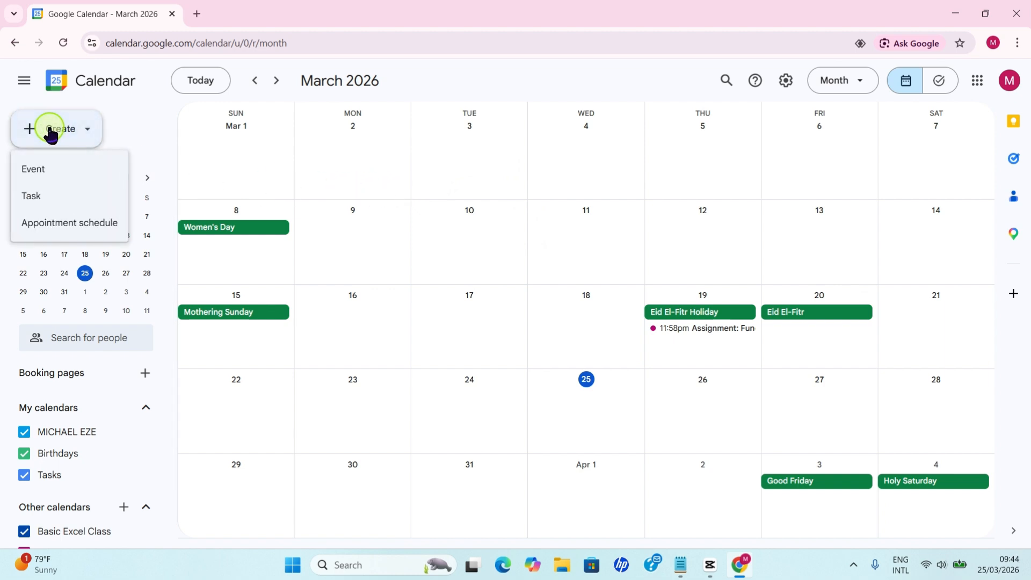
pyautogui.click(36, 202)
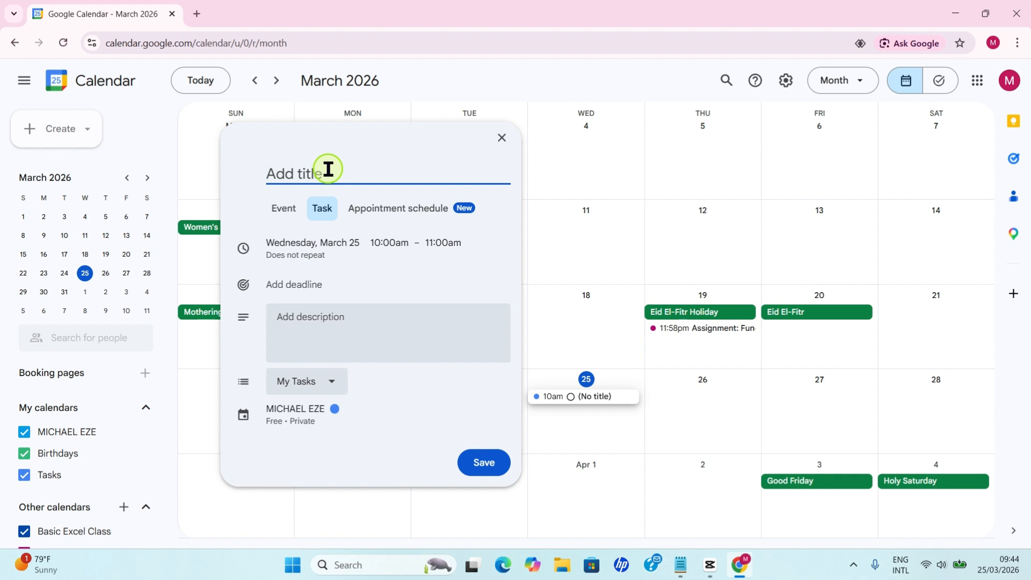
pyautogui.write('Students Script')
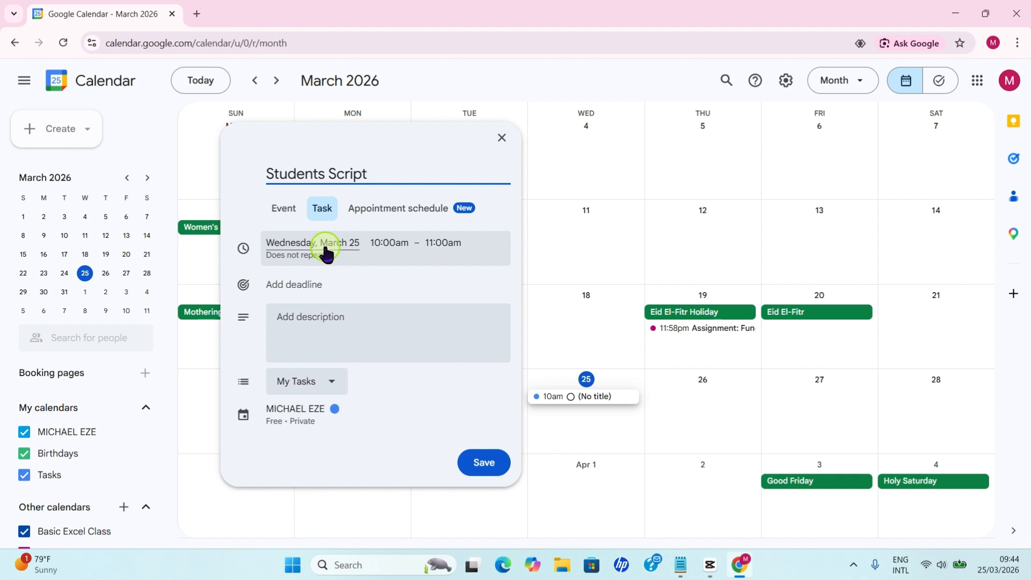
pyautogui.click(323, 244)
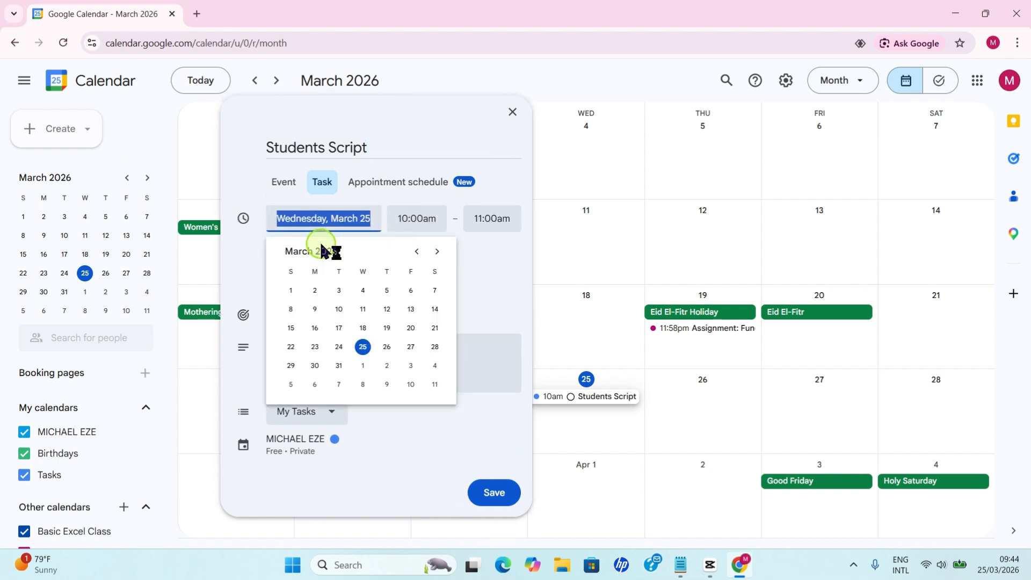
pyautogui.click(390, 352)
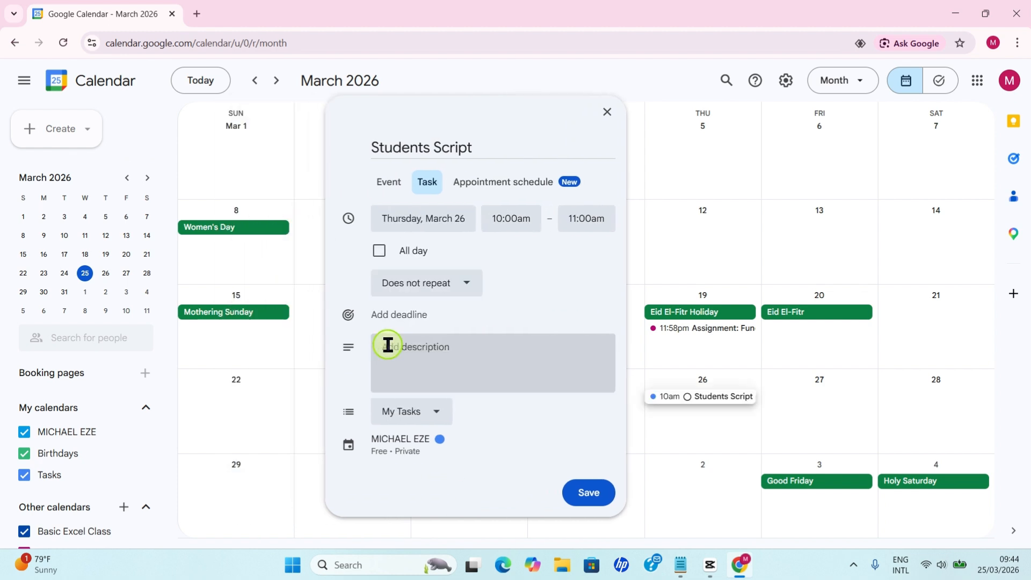
# Set the task's time to run from 9:00am to 4:00pm
pyautogui.click(499, 220)
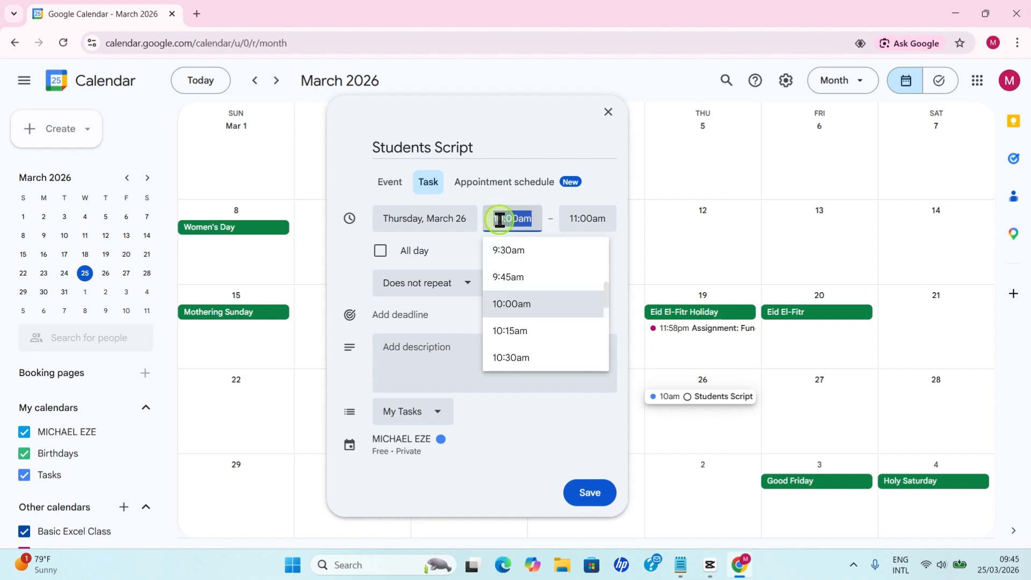
pyautogui.scroll(5, 554, 284)
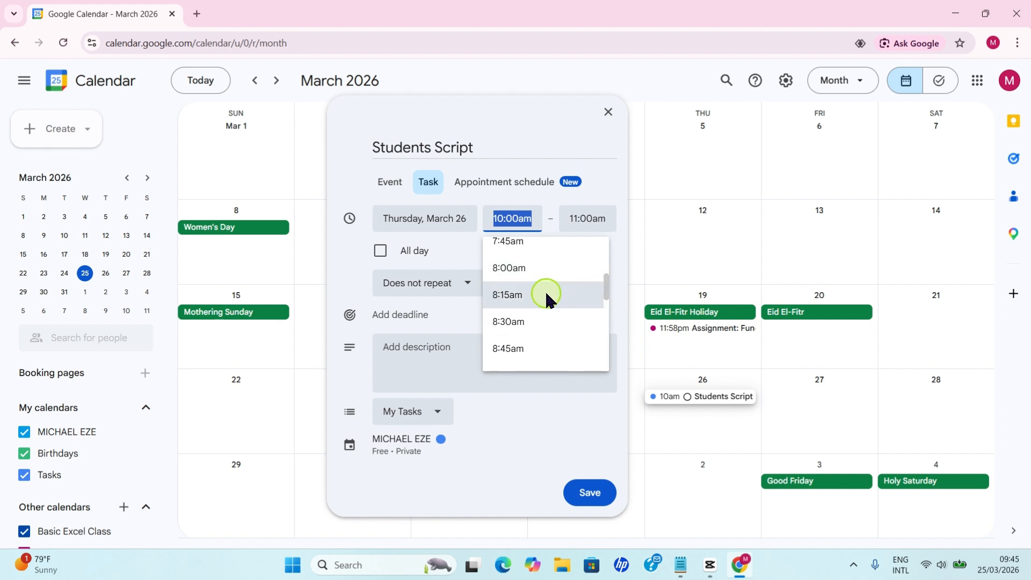
pyautogui.scroll(1, 543, 302)
pyautogui.scroll(-4, 543, 304)
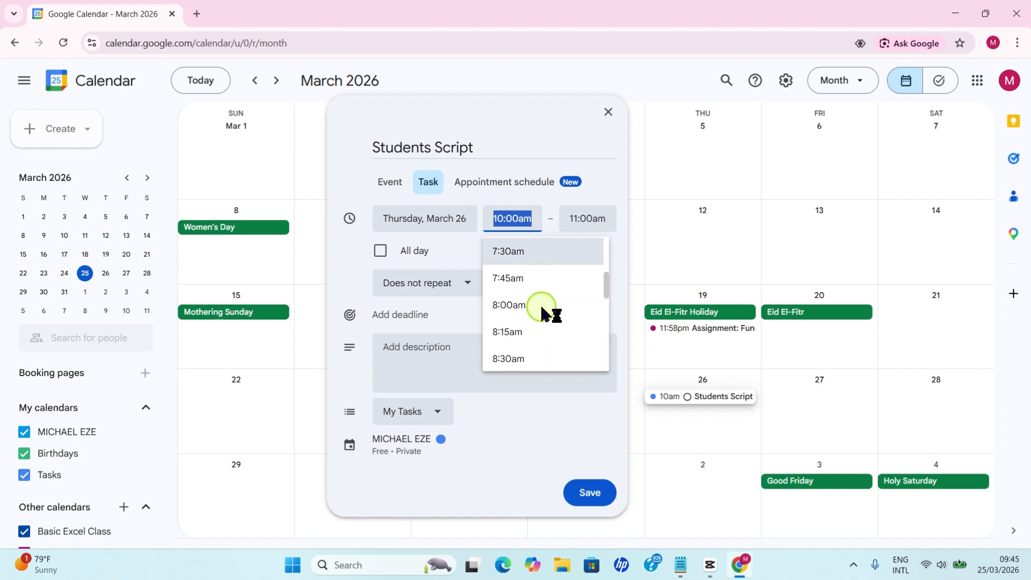
pyautogui.scroll(-2, 540, 304)
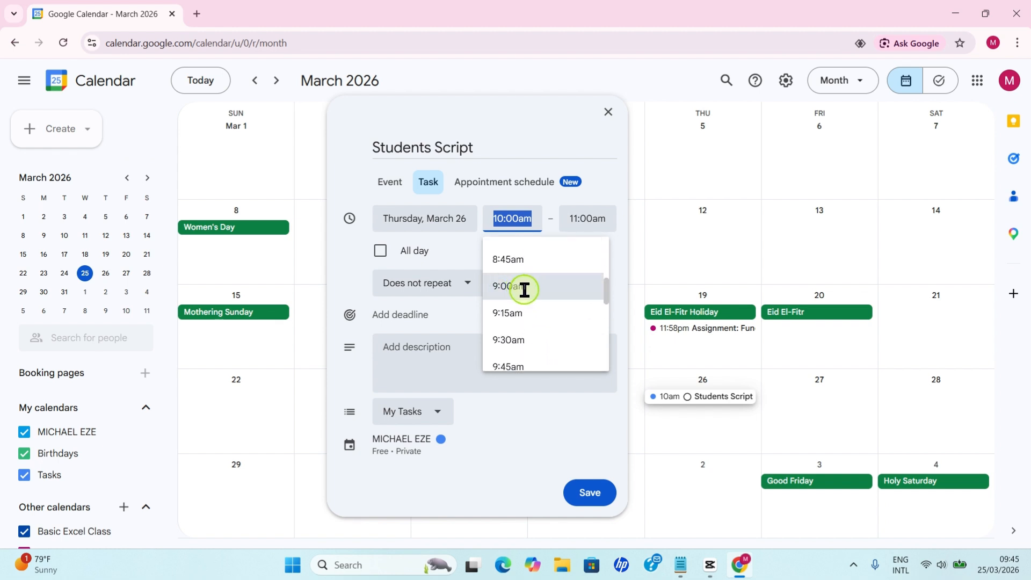
pyautogui.click(521, 288)
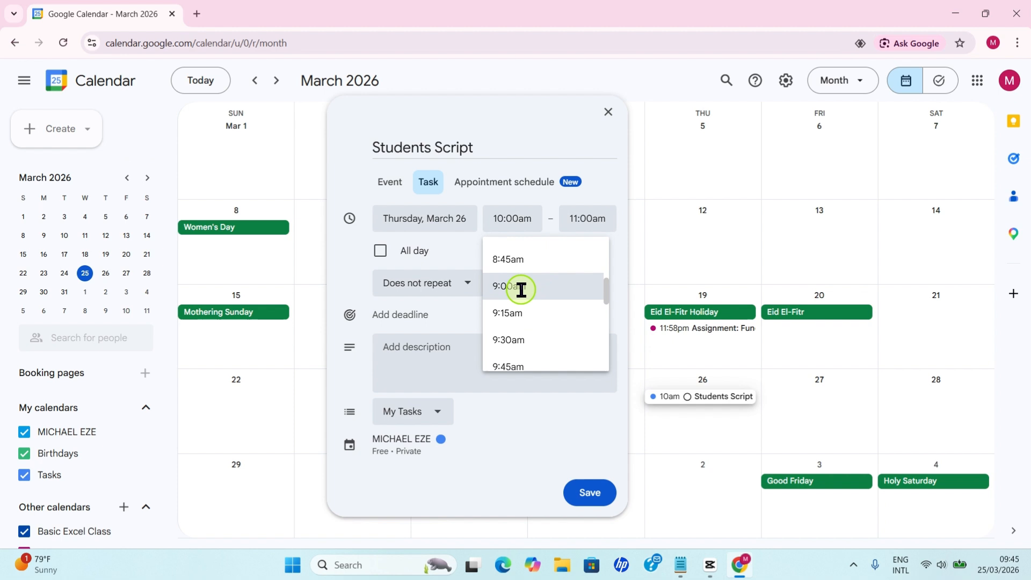
pyautogui.click(585, 221)
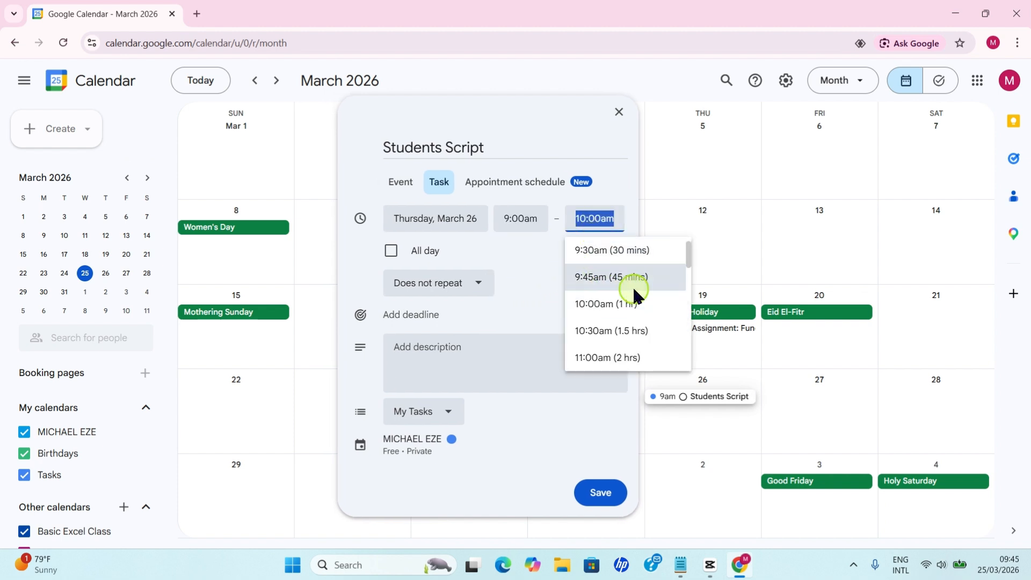
pyautogui.scroll(-1, 610, 287)
pyautogui.scroll(-6, 610, 285)
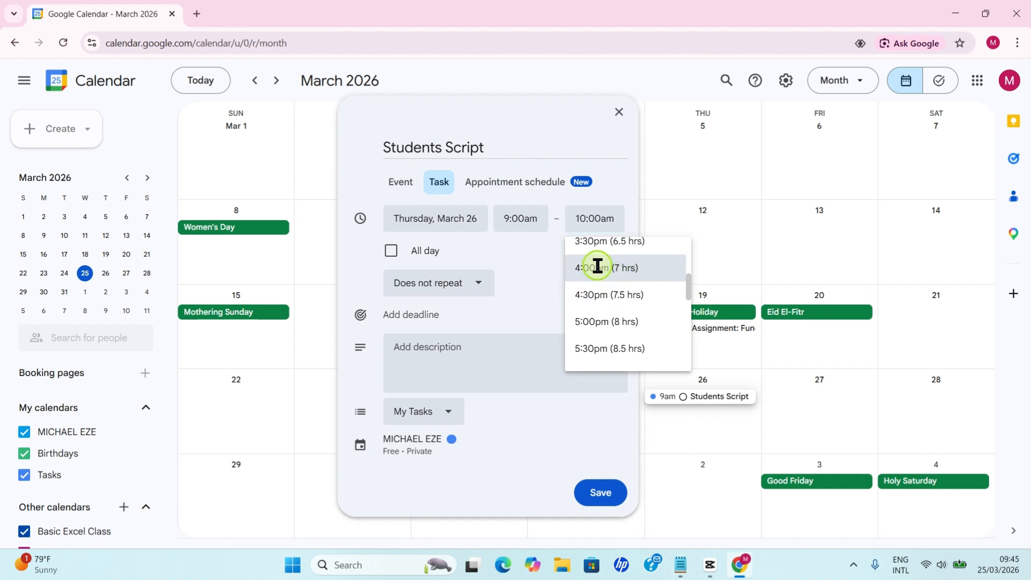
pyautogui.click(597, 266)
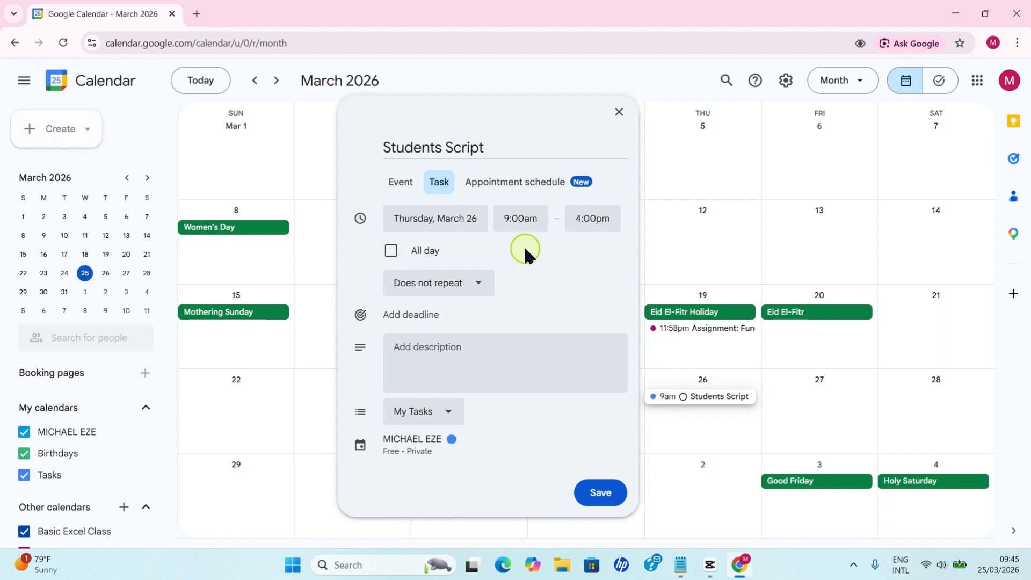
# Set the task's deadline to Thursday, March 26 and add the description "Marking of my students exam papers"
pyautogui.click(479, 289)
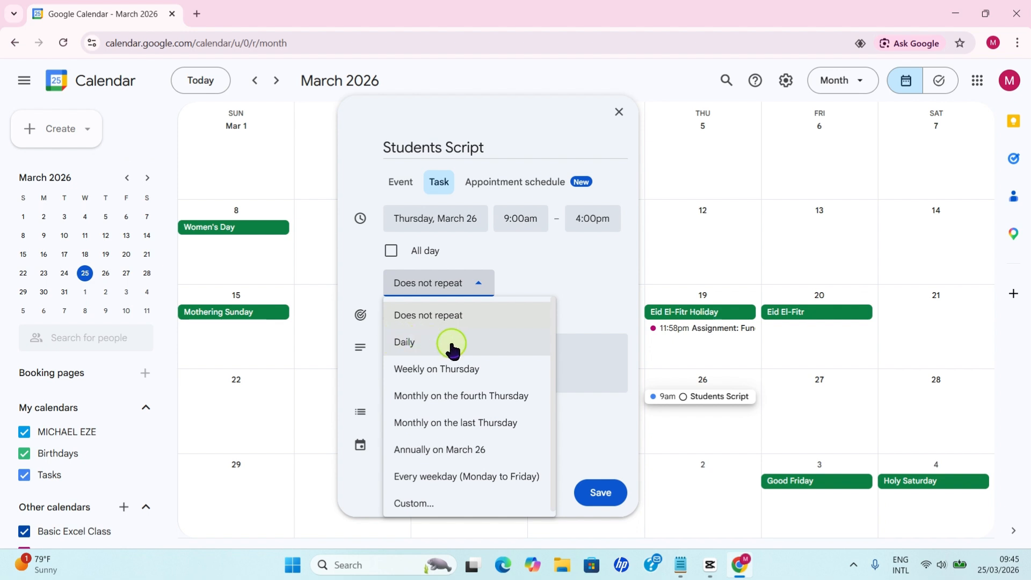
pyautogui.click(542, 260)
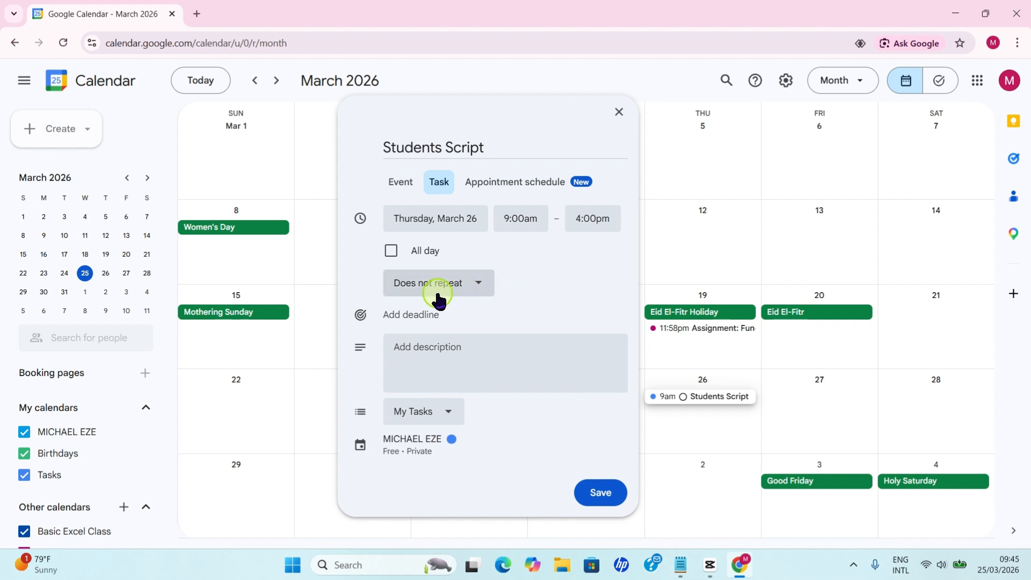
pyautogui.click(404, 316)
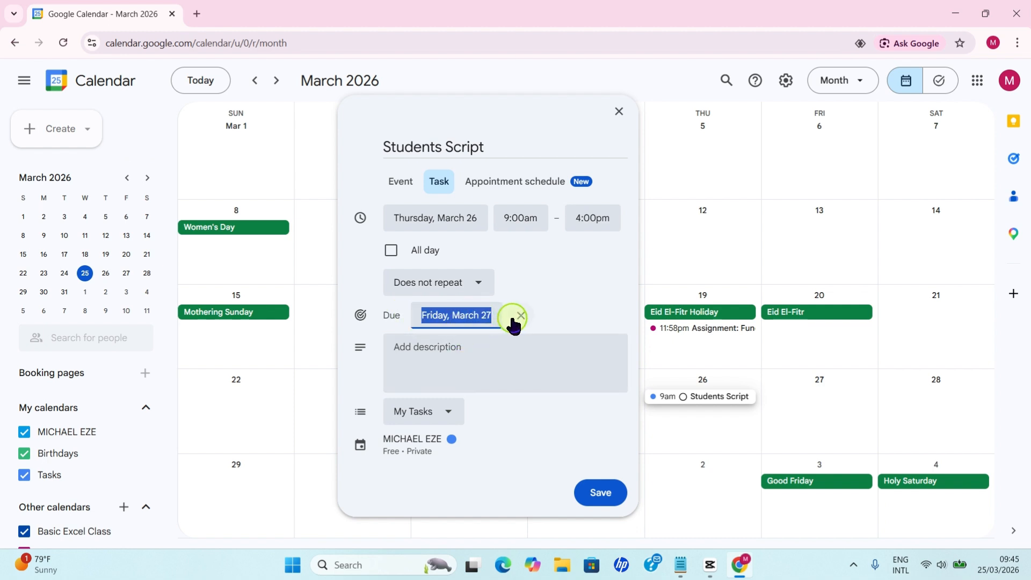
pyautogui.click(443, 314)
pyautogui.click(492, 316)
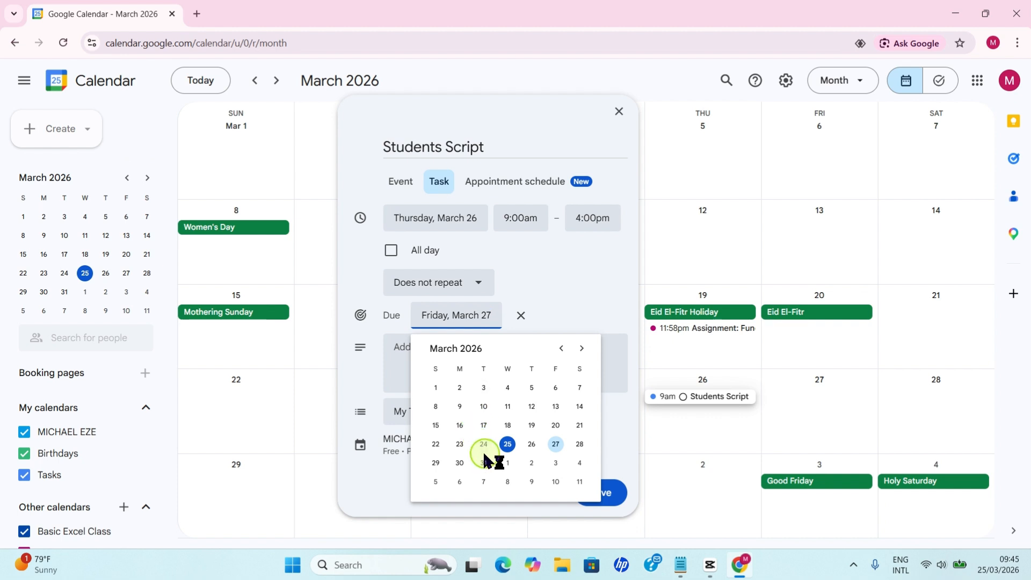
pyautogui.click(531, 444)
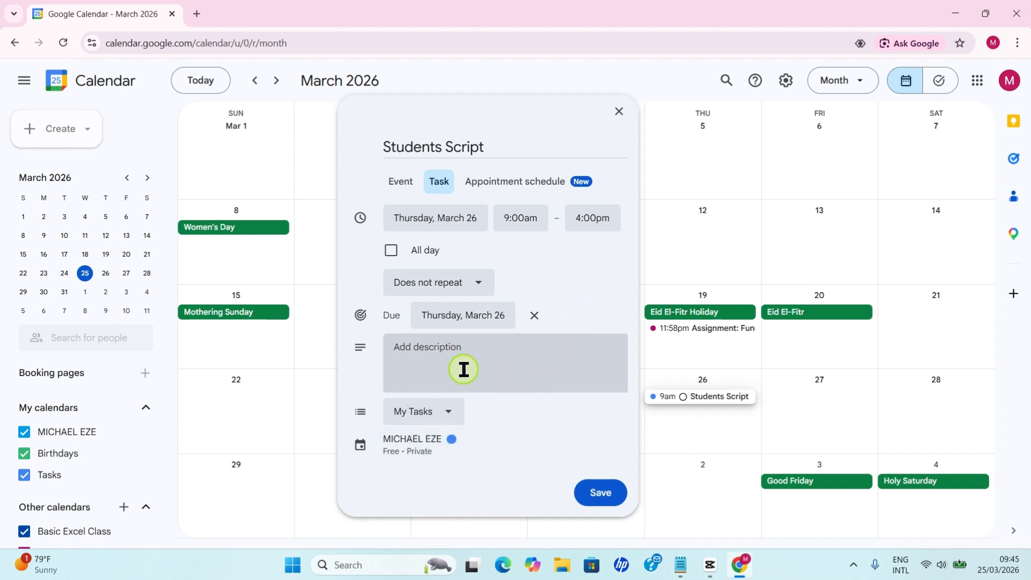
pyautogui.click(408, 349)
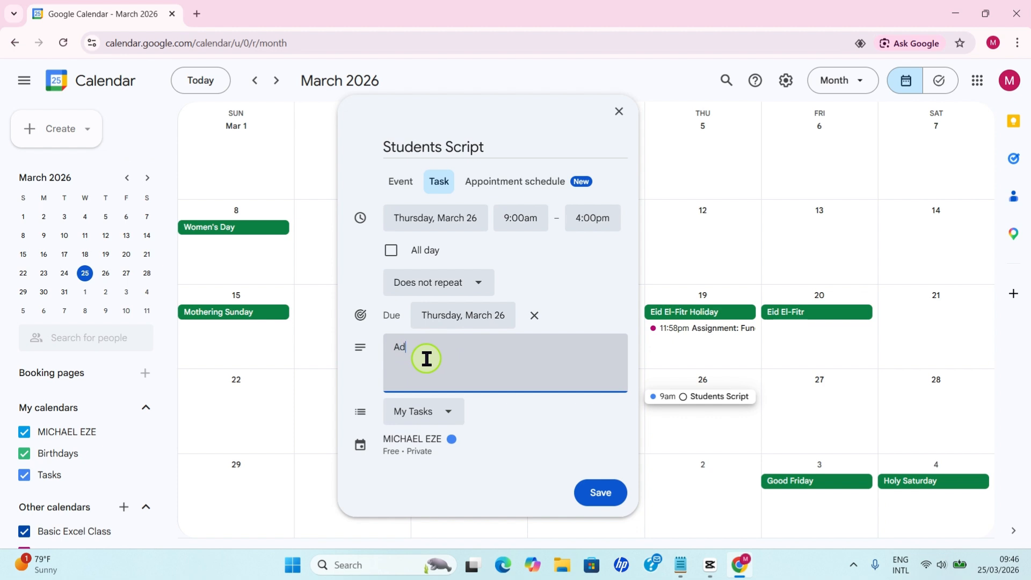
pyautogui.write('Marking of my students exam papers')
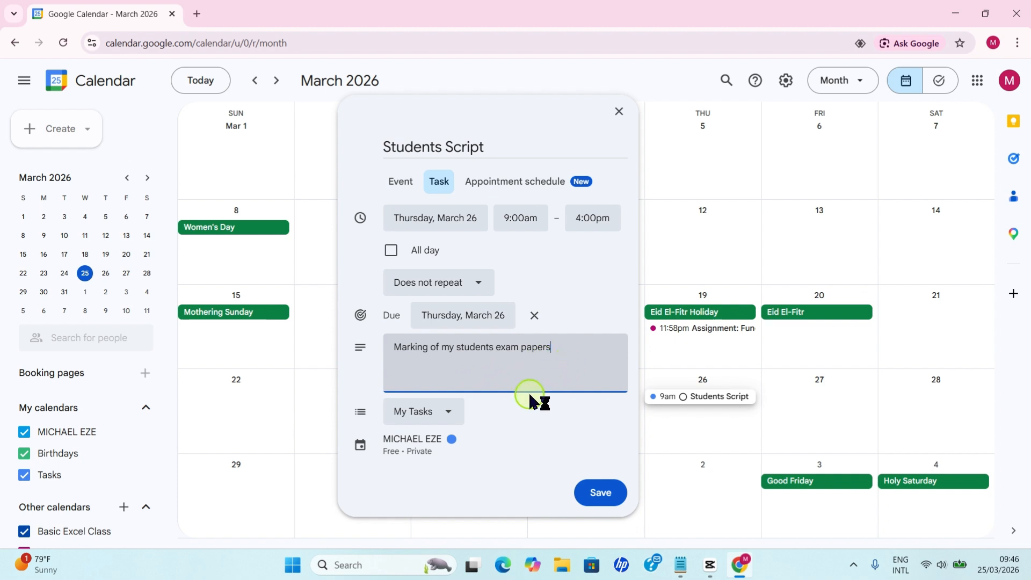
# Choose the My Tasks list for the task, save it and dismiss the tip about marking tasks complete
pyautogui.click(449, 419)
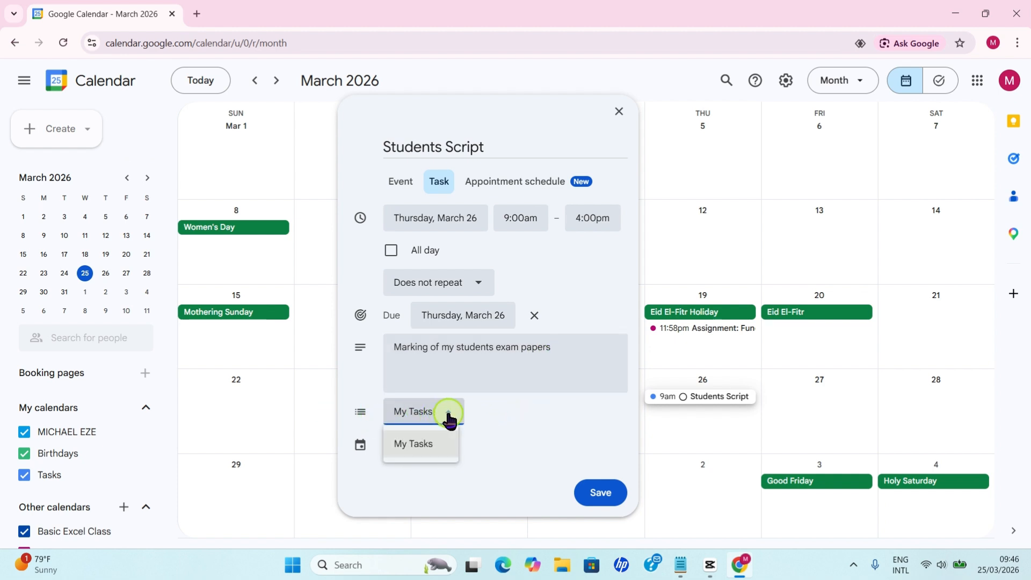
pyautogui.click(444, 454)
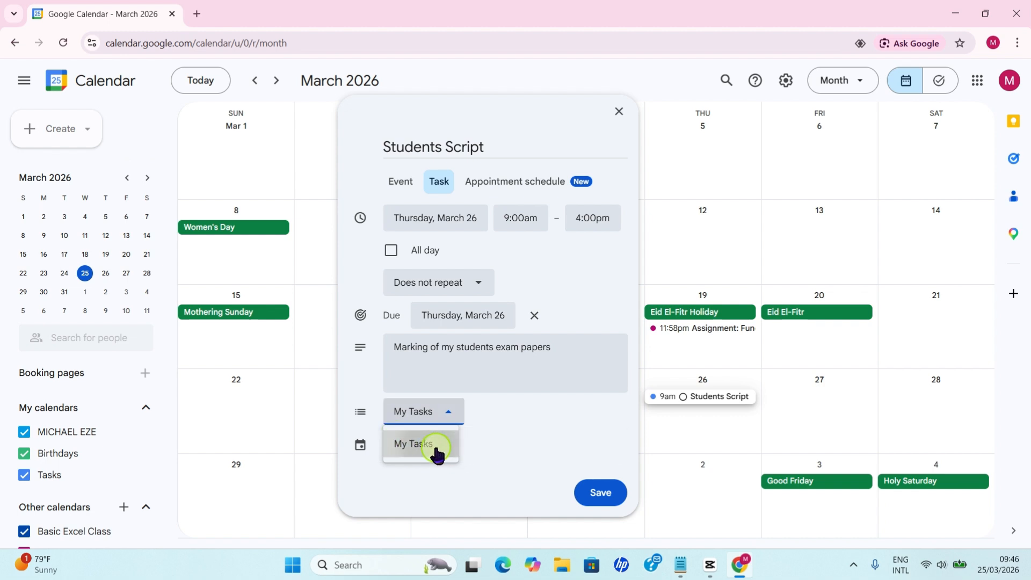
pyautogui.click(436, 450)
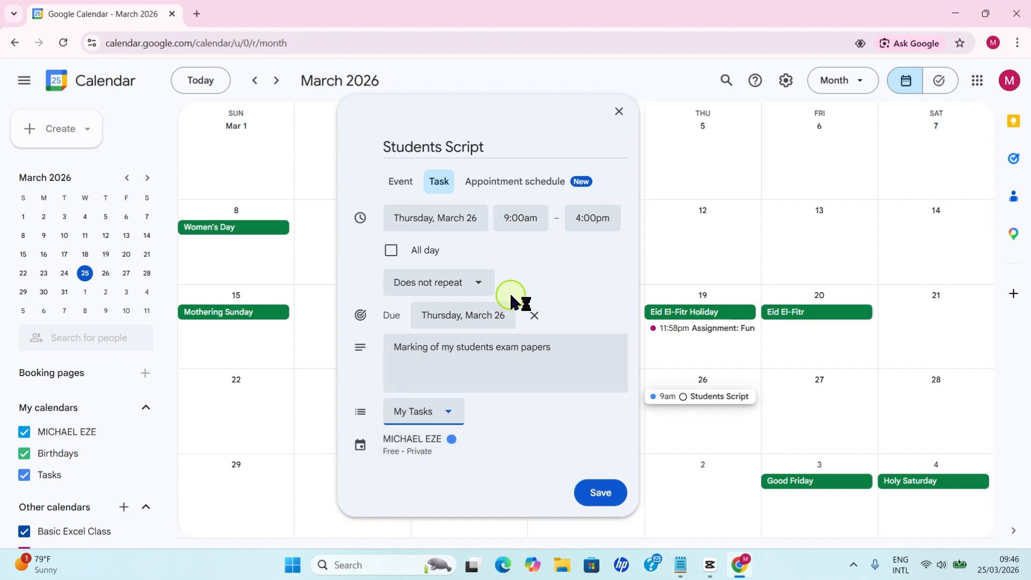
pyautogui.click(603, 495)
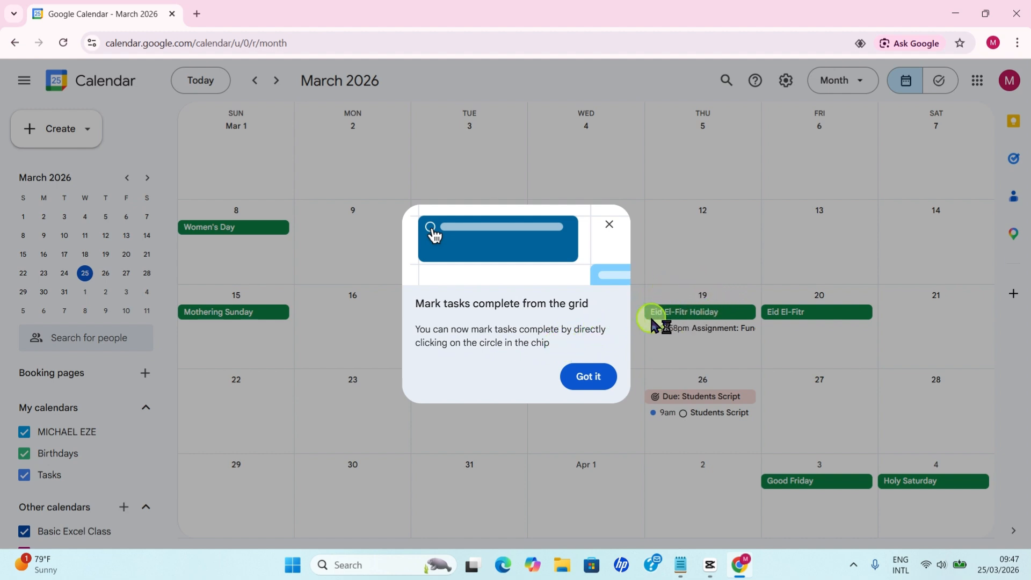
pyautogui.click(589, 378)
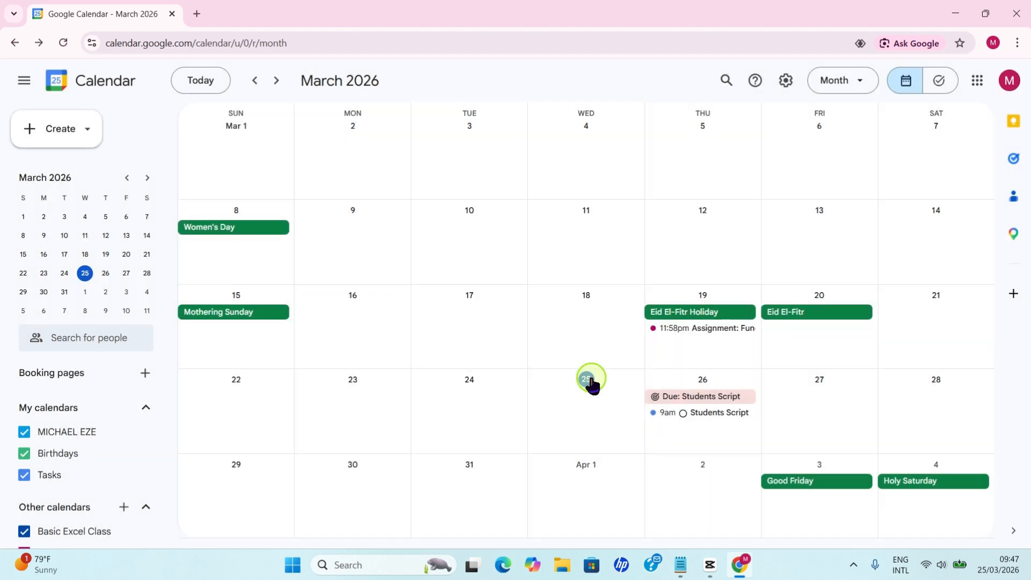